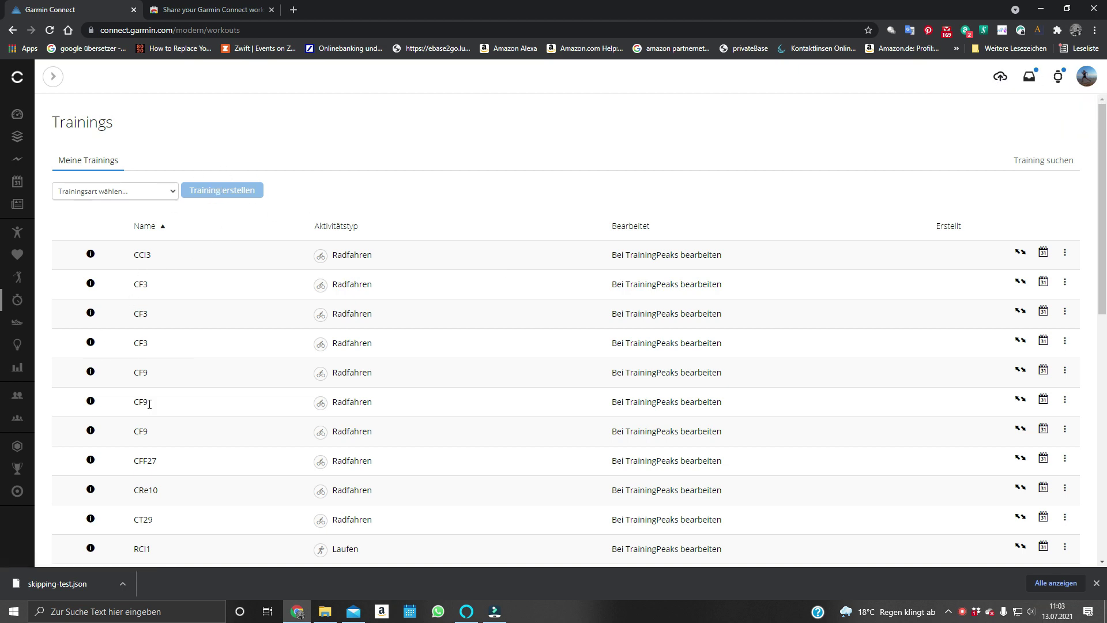
- Sort the workouts by name descending and open Skipping 3x5x1 Intervalle
{"action": "left_click", "coordinate": [147, 229]}
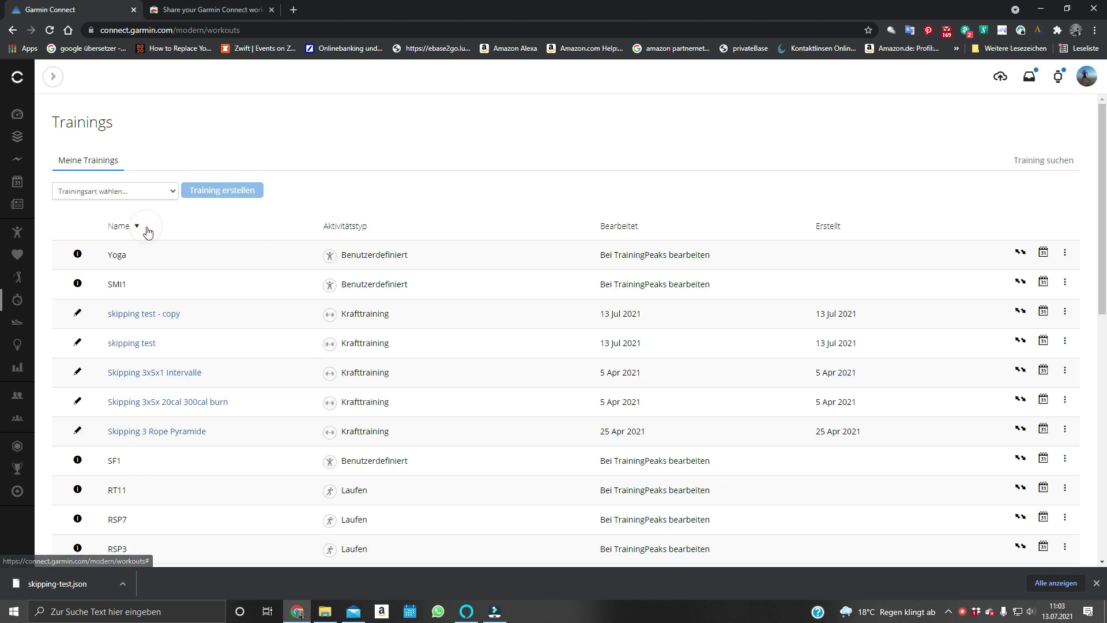
{"action": "left_click", "coordinate": [121, 374]}
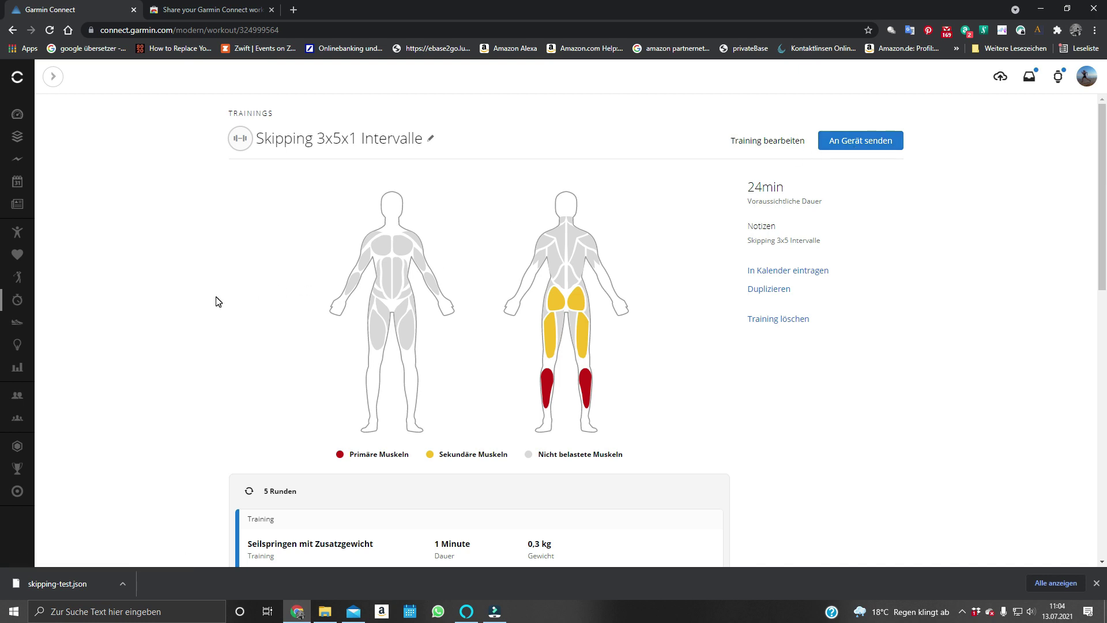
- Add the Share your Garmin Connect workout extension to Chrome from its Web Store page
{"action": "left_click", "coordinate": [210, 9]}
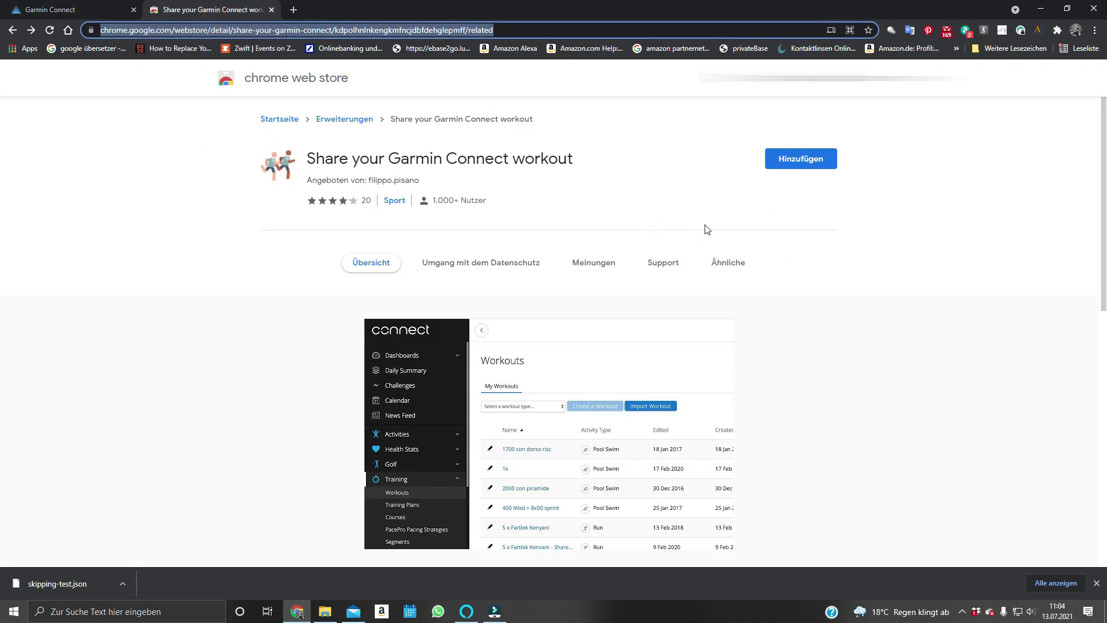
{"action": "left_click", "coordinate": [802, 161]}
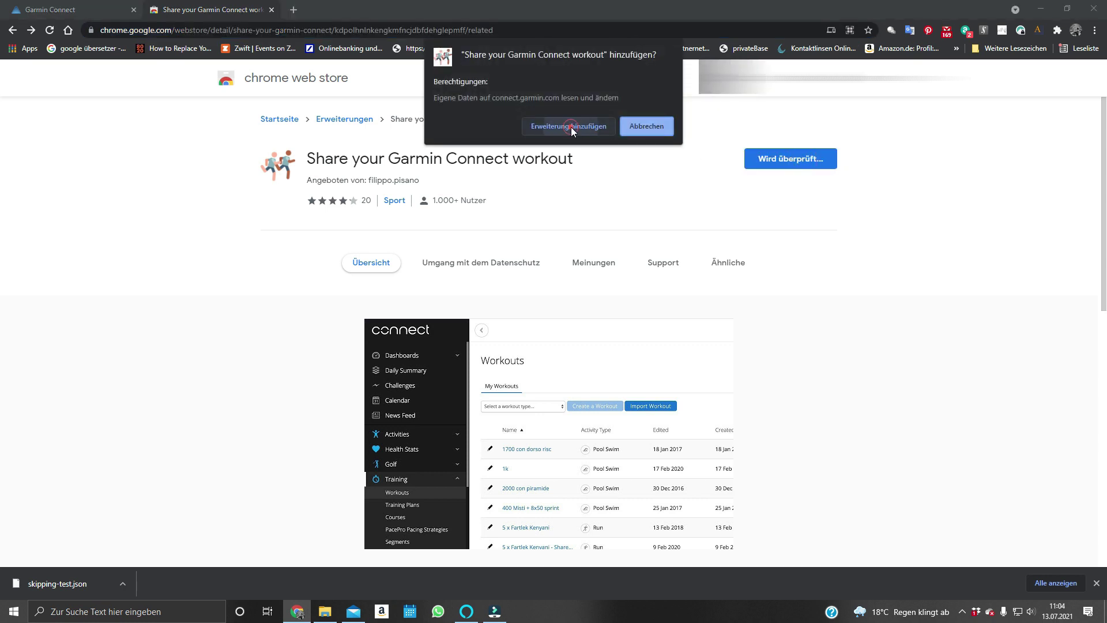
{"action": "left_click", "coordinate": [571, 127]}
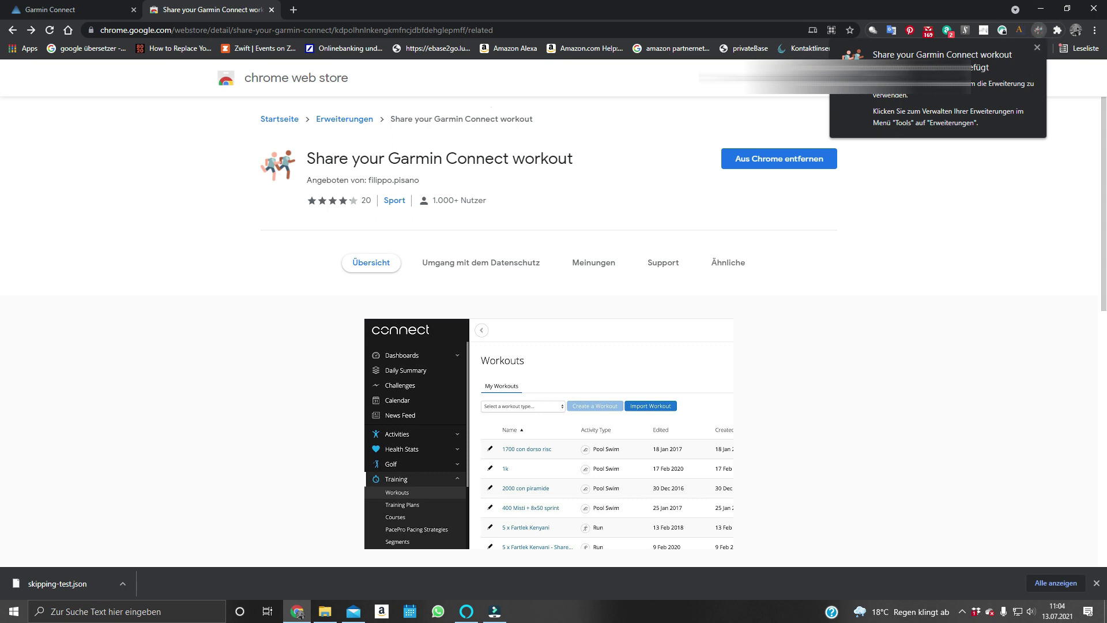
- Pin the Share your Garmin Connect extension to the Chrome toolbar
{"action": "left_click", "coordinate": [1058, 30]}
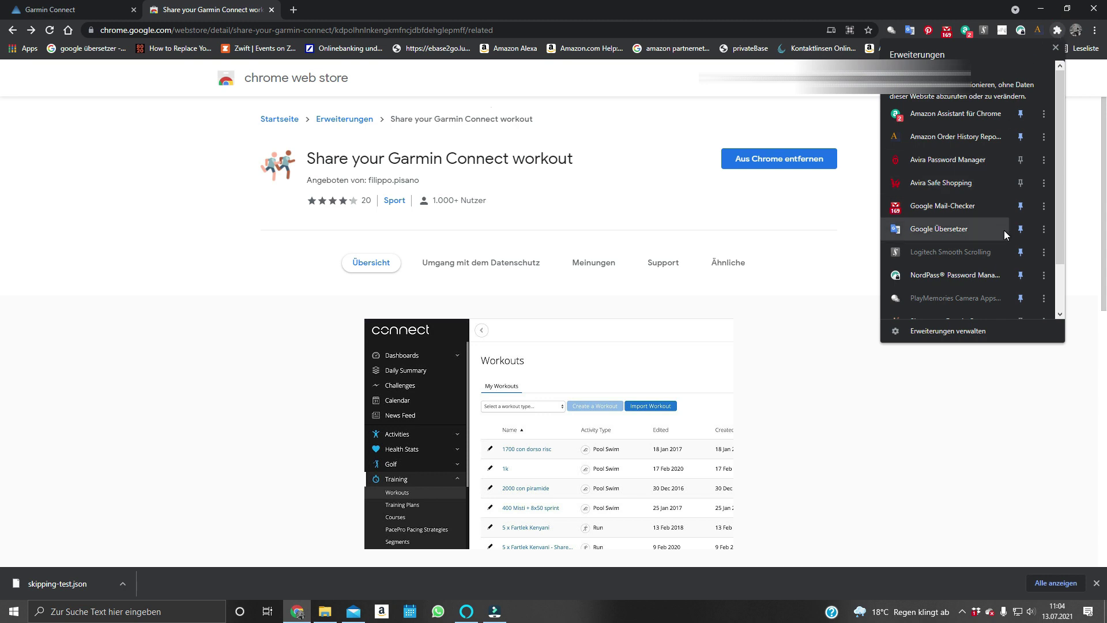
{"action": "scroll", "coordinate": [987, 235], "scroll_direction": "down", "scroll_amount": 2}
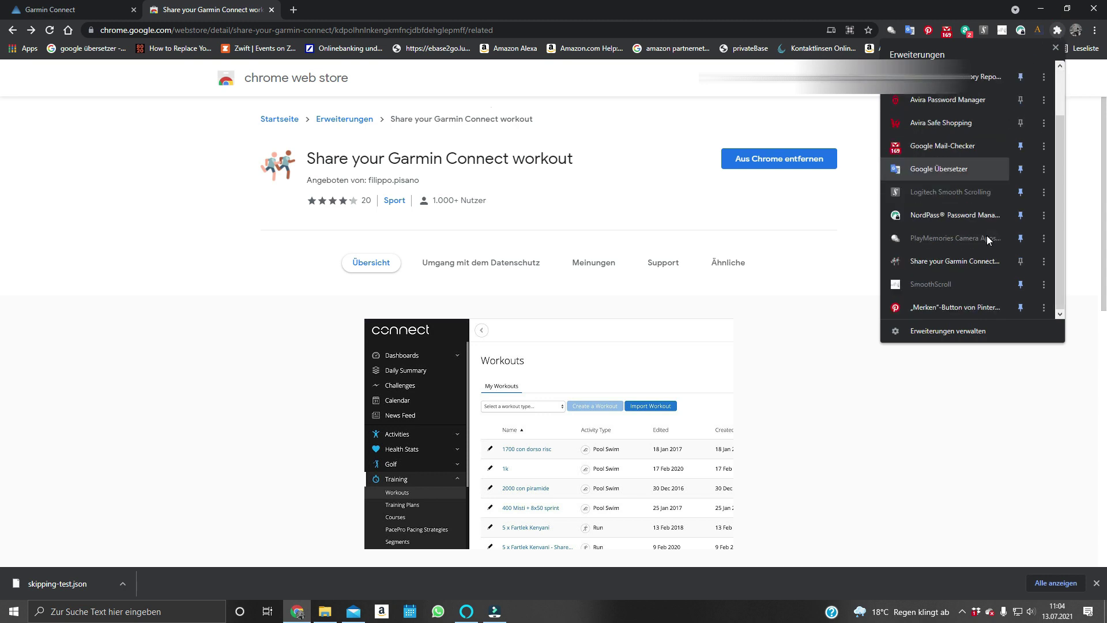
{"action": "left_click", "coordinate": [1020, 262]}
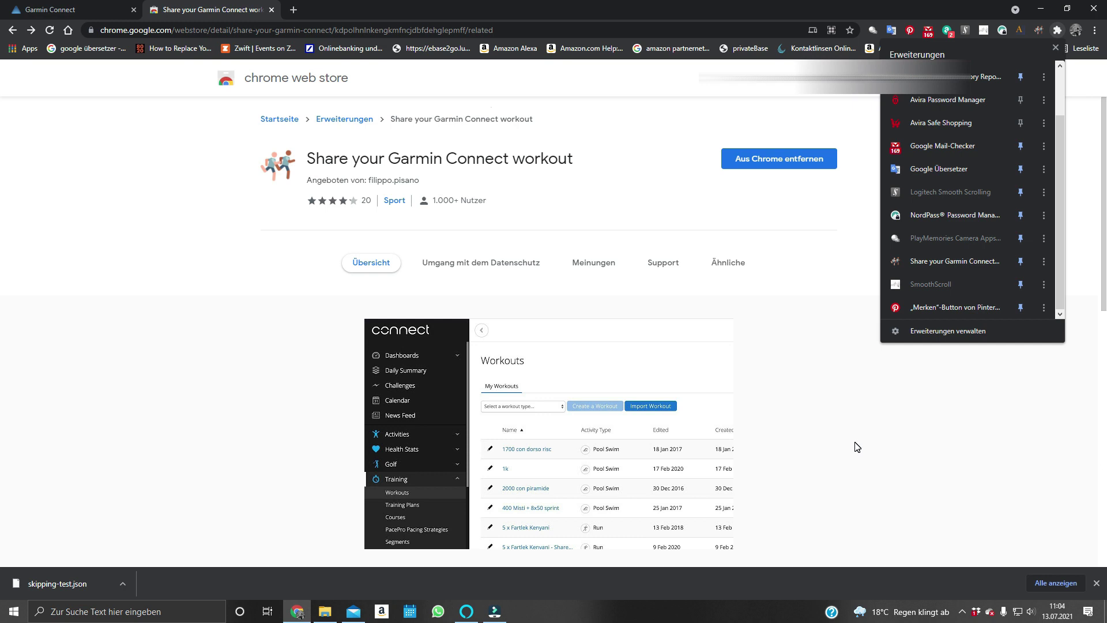
{"action": "left_click", "coordinate": [858, 447]}
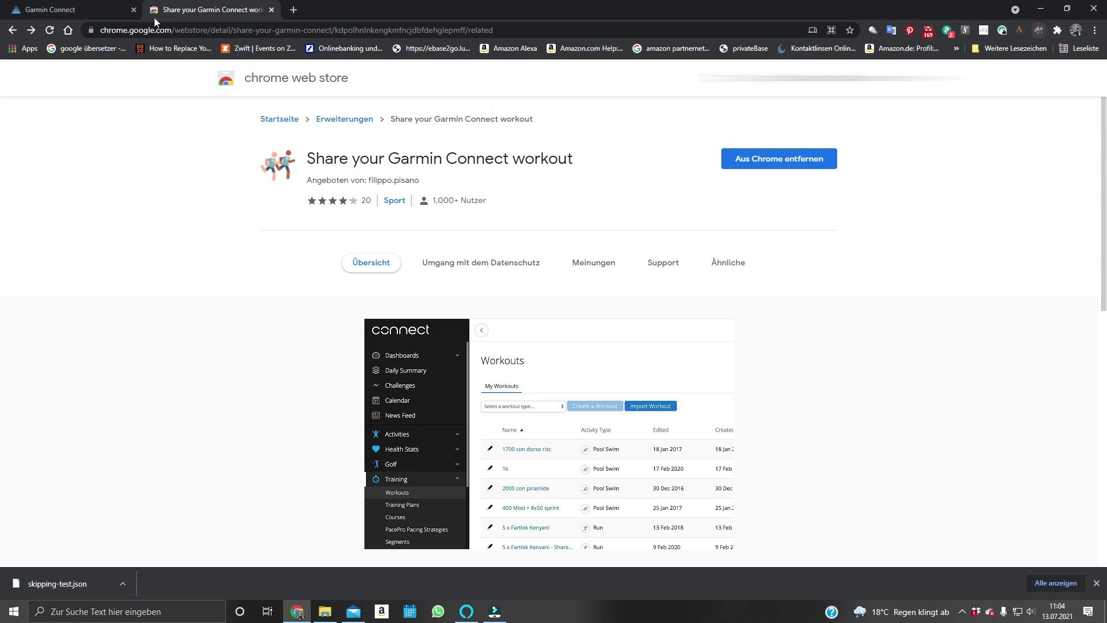
- Reload the Garmin workouts list, sort by name descending, and reopen Skipping 3x5x1 Intervalle
{"action": "left_click", "coordinate": [35, 9]}
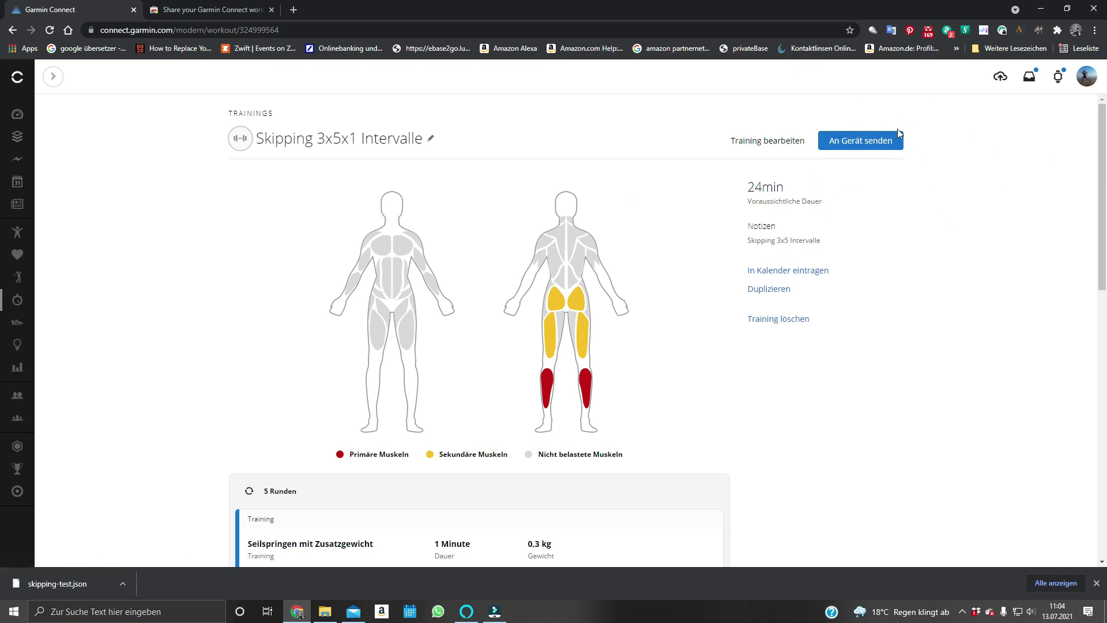
{"action": "left_click", "coordinate": [13, 30]}
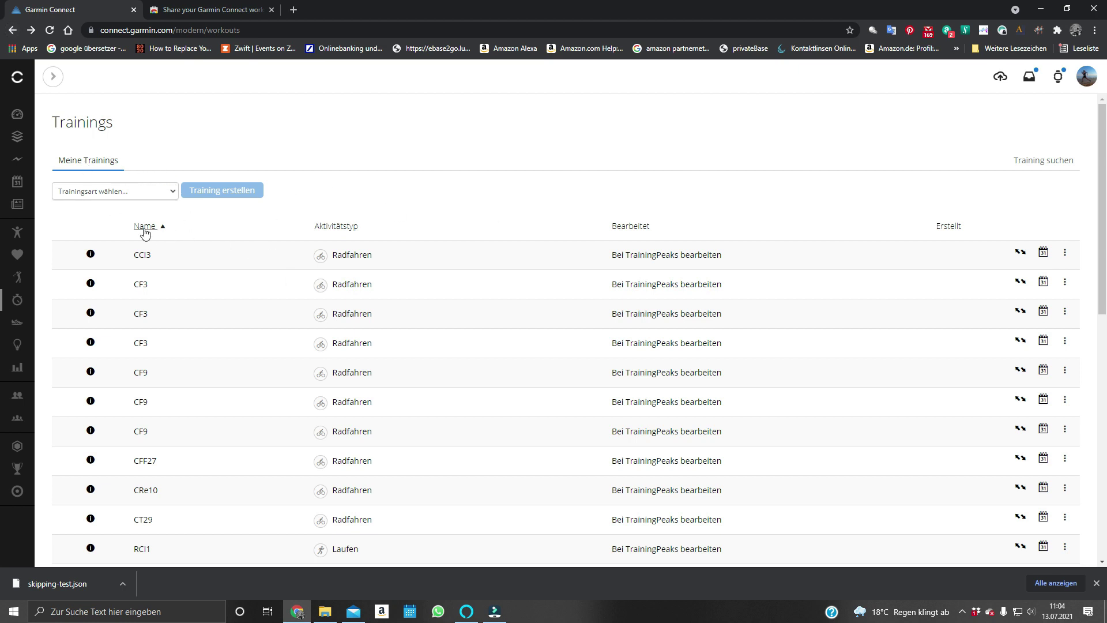
{"action": "left_click", "coordinate": [49, 31]}
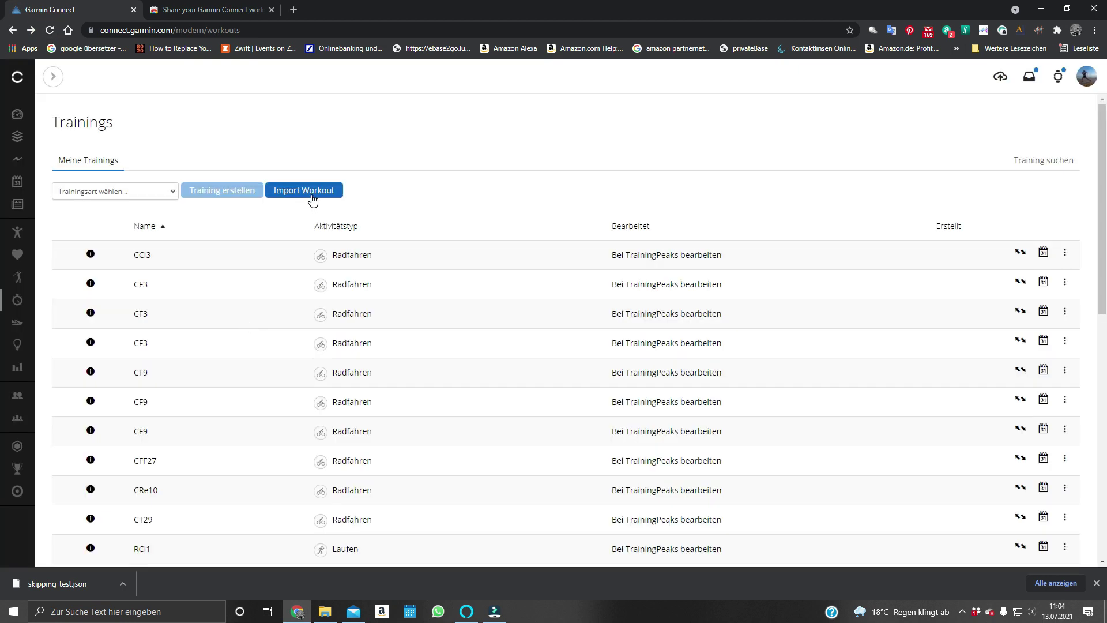
{"action": "left_click", "coordinate": [140, 226]}
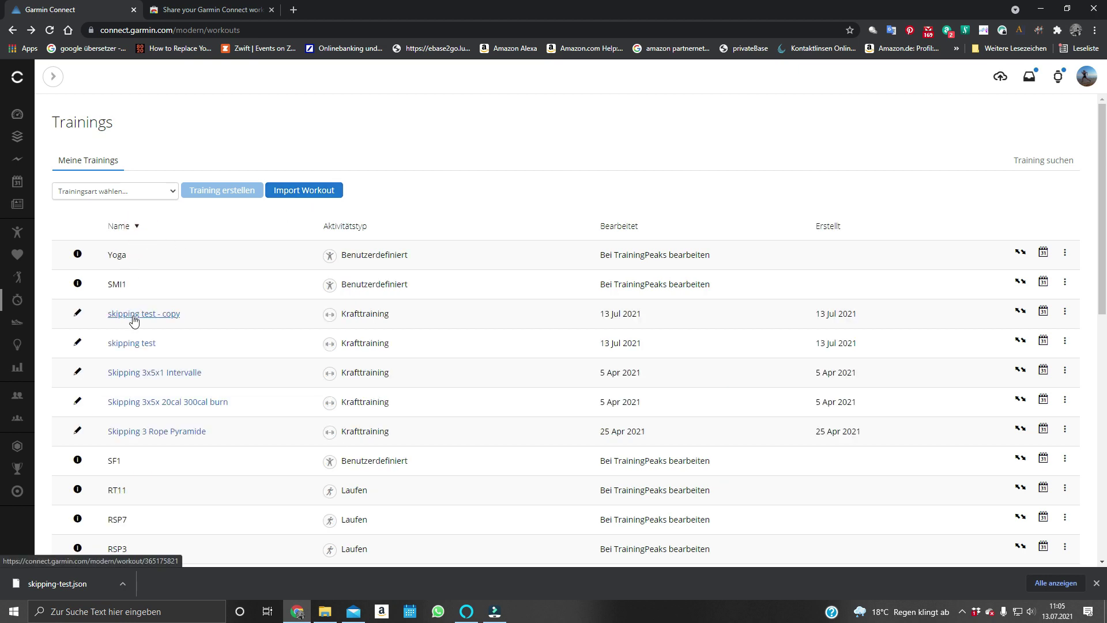
{"action": "left_click", "coordinate": [149, 372]}
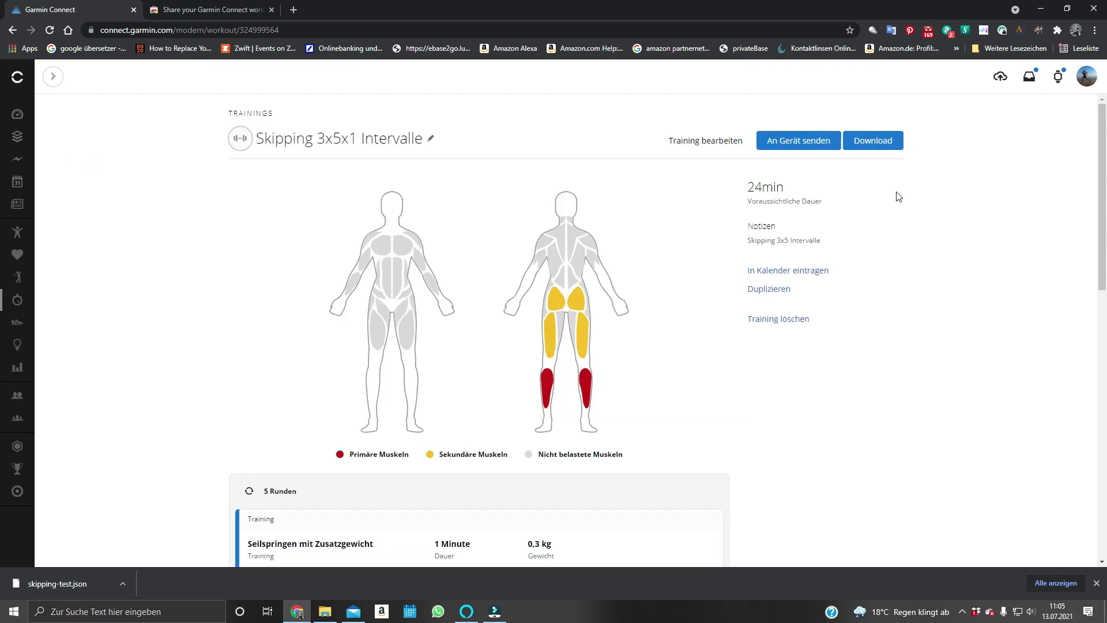
- Download Skipping 3x5x1 Intervalle as JSON and locate it in File Explorer's Downloads folder
{"action": "left_click", "coordinate": [879, 144]}
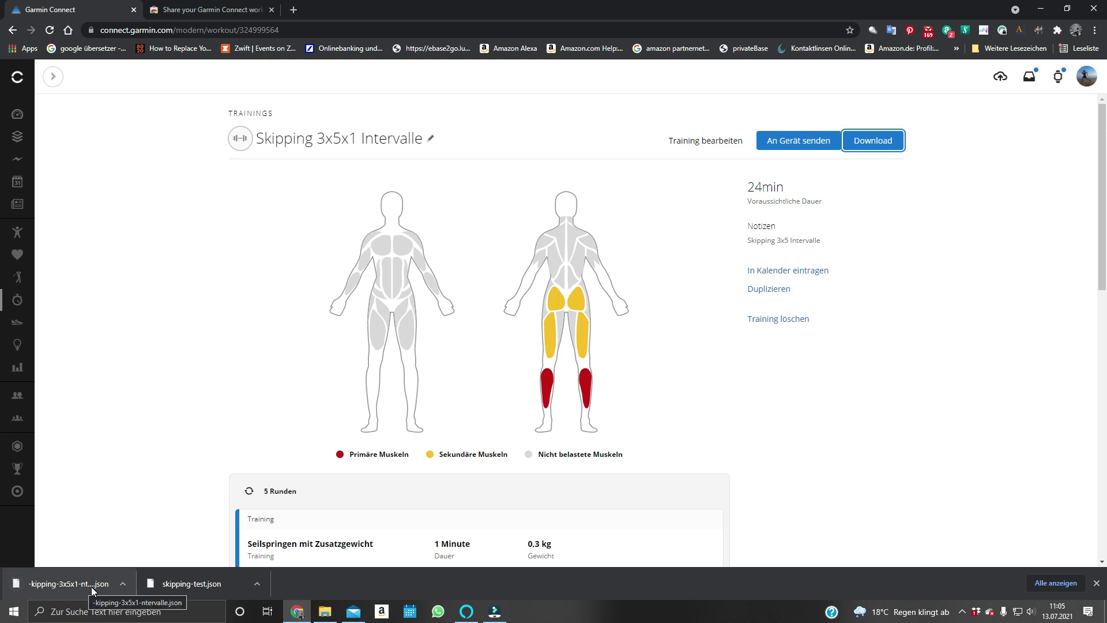
{"action": "left_click", "coordinate": [91, 587]}
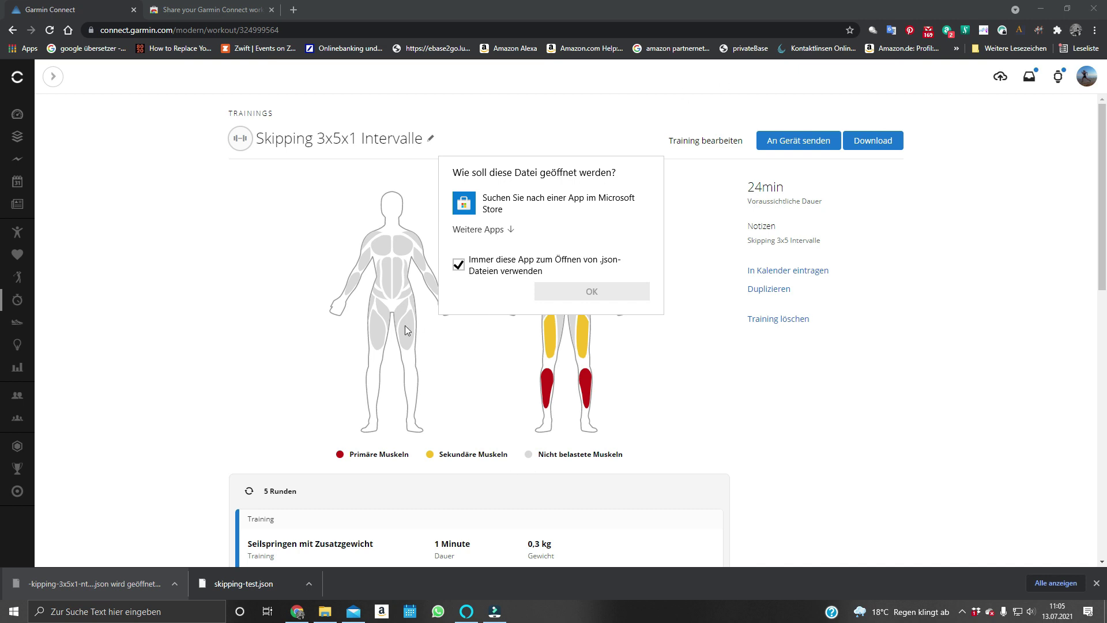
{"action": "left_click", "coordinate": [625, 290]}
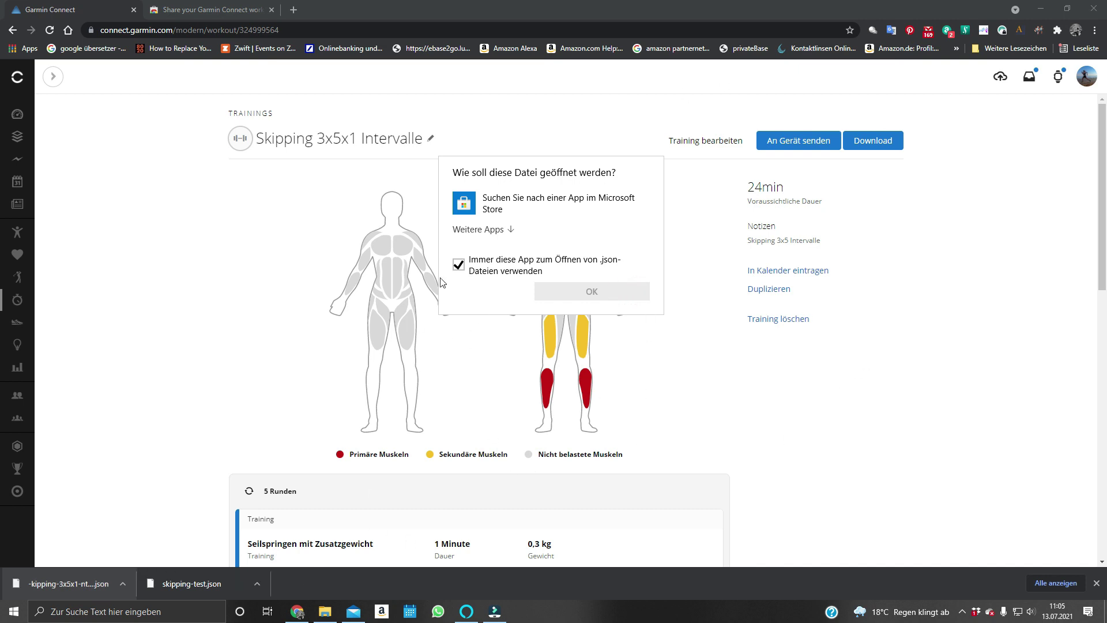
{"action": "left_click", "coordinate": [341, 207]}
{"action": "left_click", "coordinate": [324, 611]}
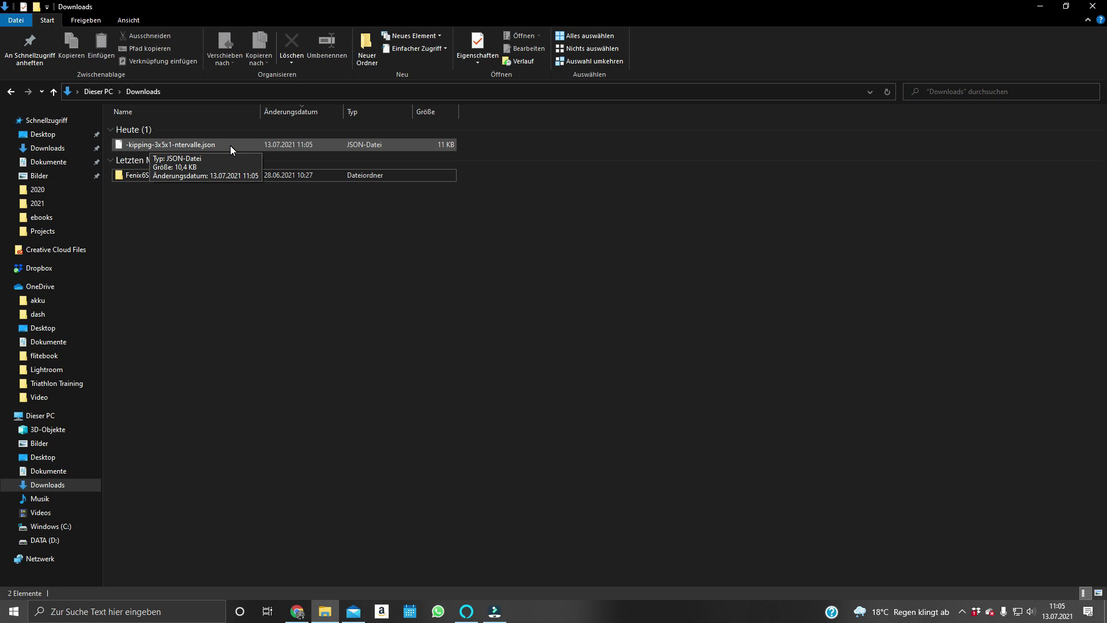
{"action": "left_click", "coordinate": [295, 612]}
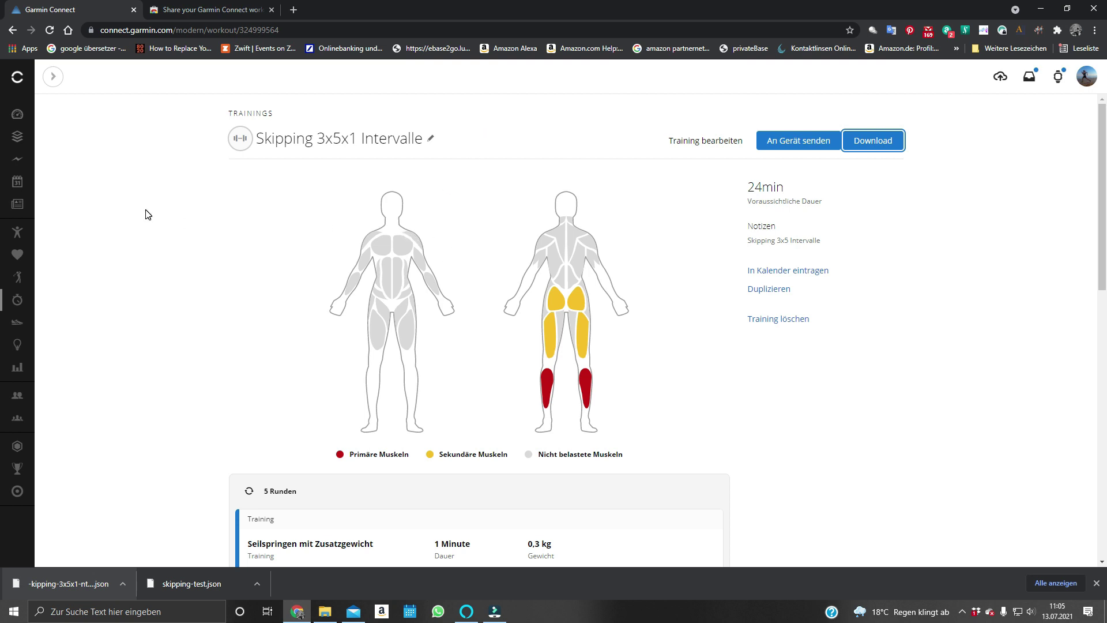
- Import the downloaded skipping workout JSON from Downloads via Import Workout
{"action": "left_click", "coordinate": [13, 30]}
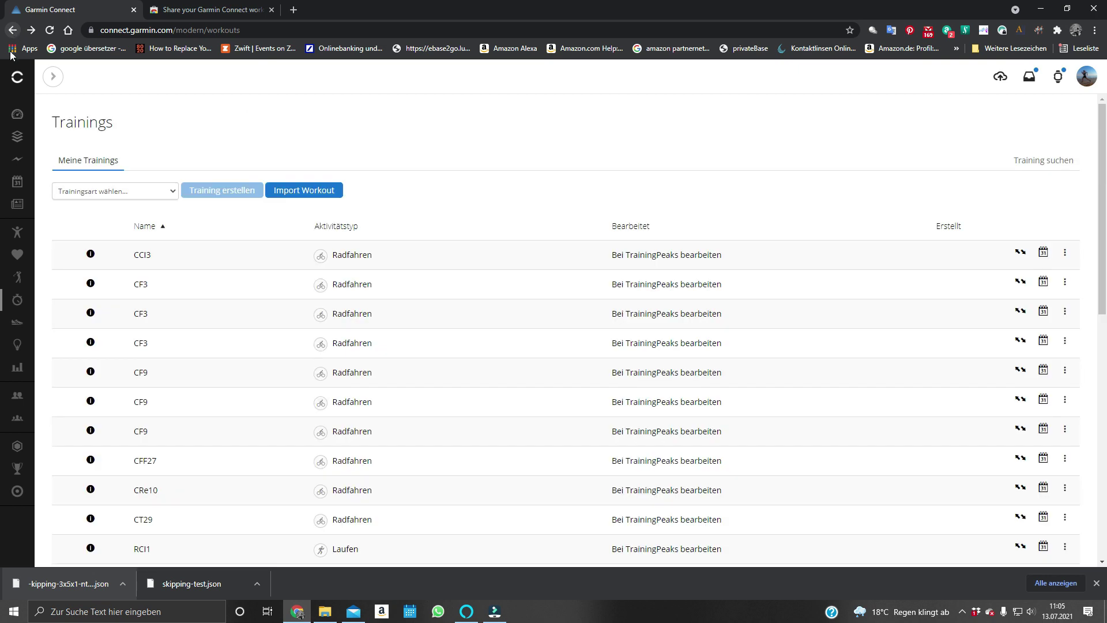
{"action": "left_click", "coordinate": [314, 193]}
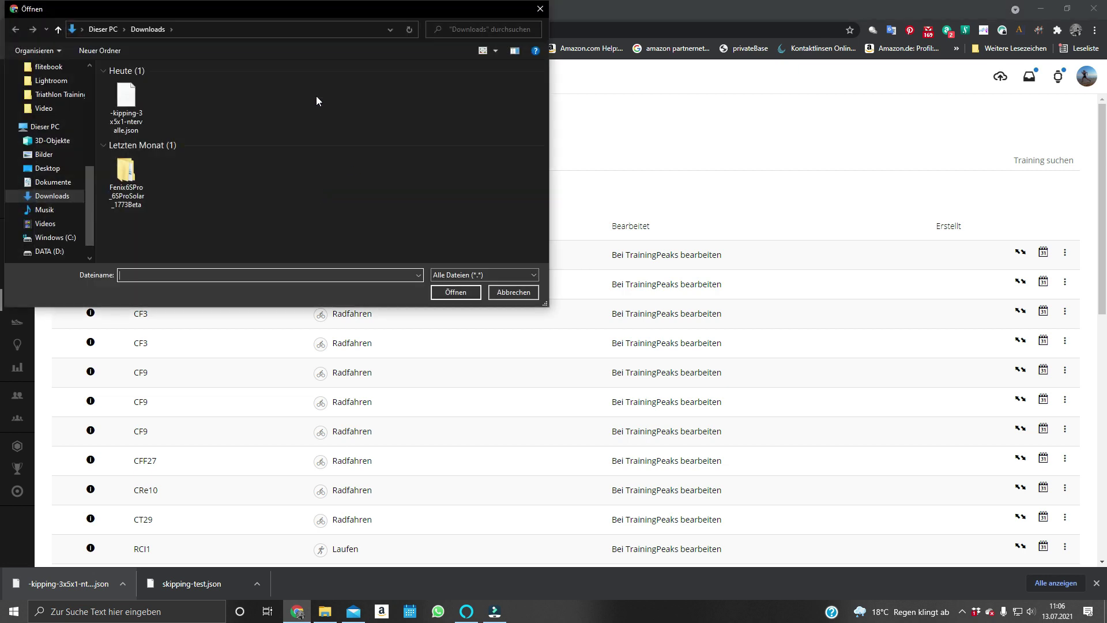
{"action": "left_click", "coordinate": [133, 95]}
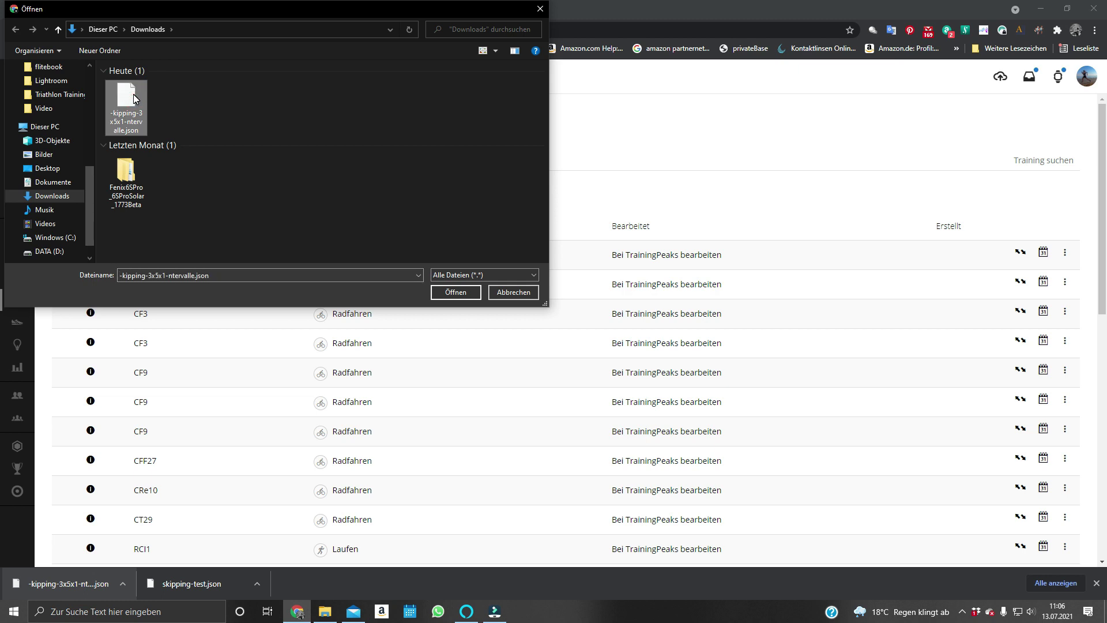
{"action": "left_click", "coordinate": [459, 293]}
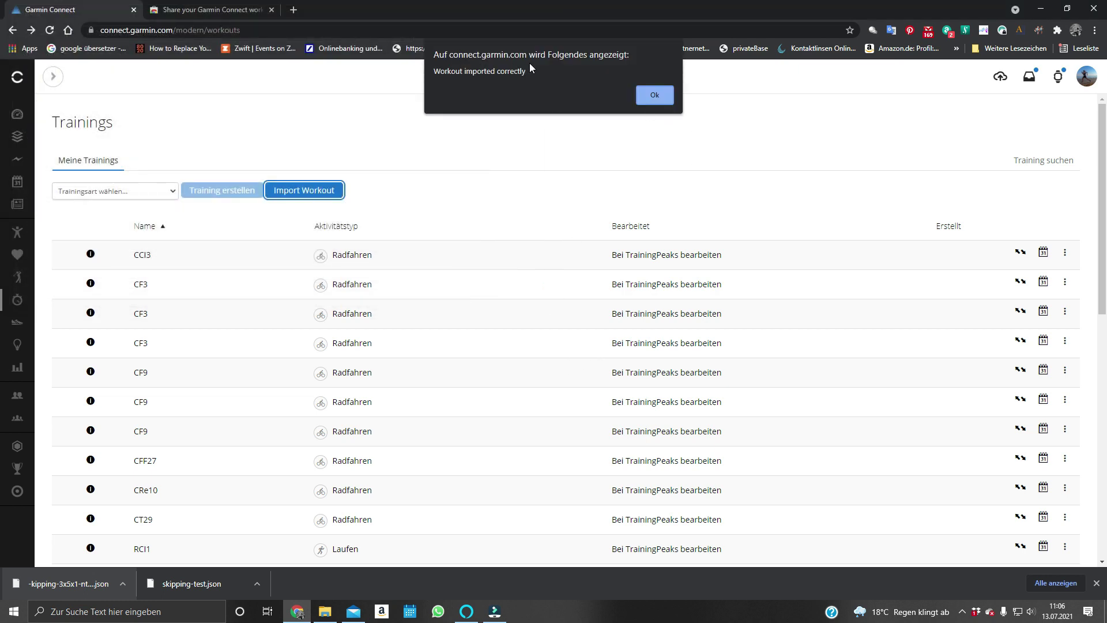
- Dismiss the import alert and sort by name to find 'Skipping 3x5x1 Intervalle - copy'
{"action": "left_click", "coordinate": [653, 97]}
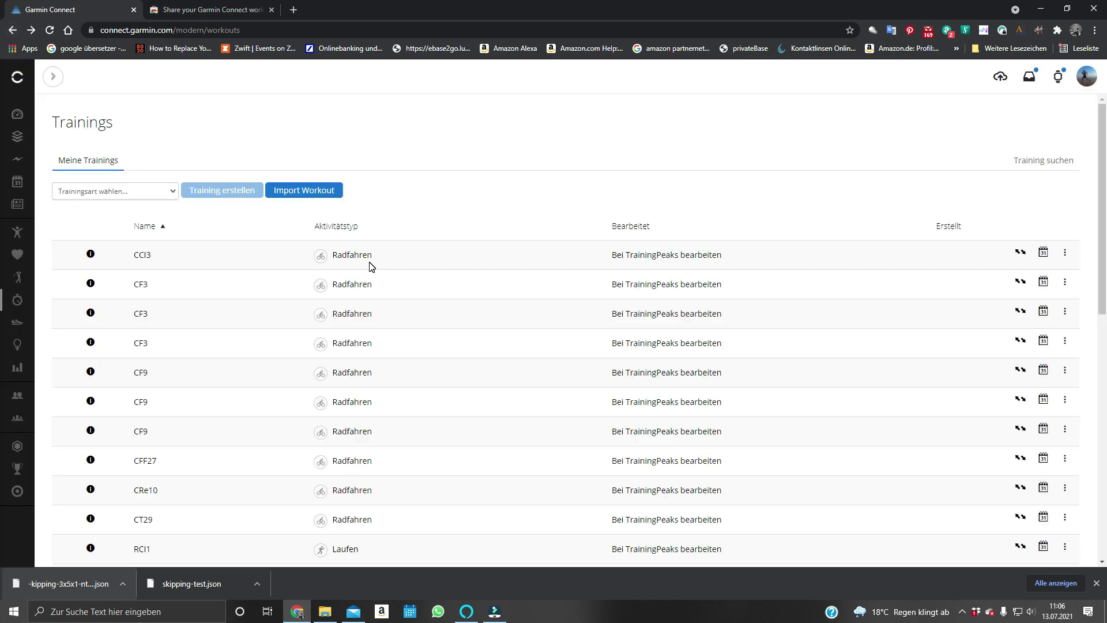
{"action": "left_click", "coordinate": [145, 226]}
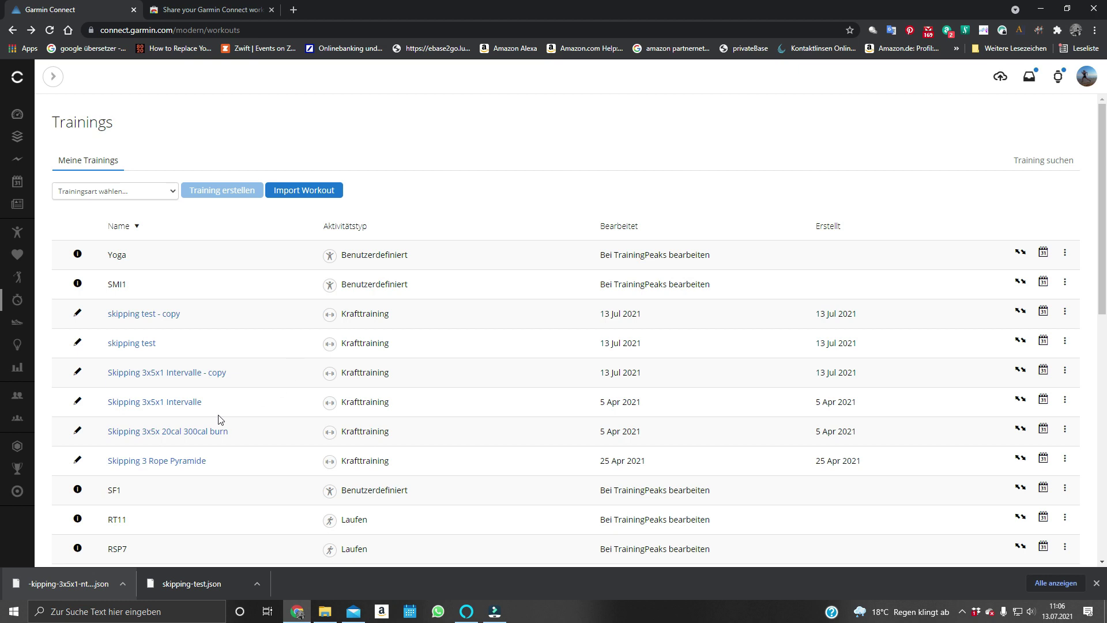